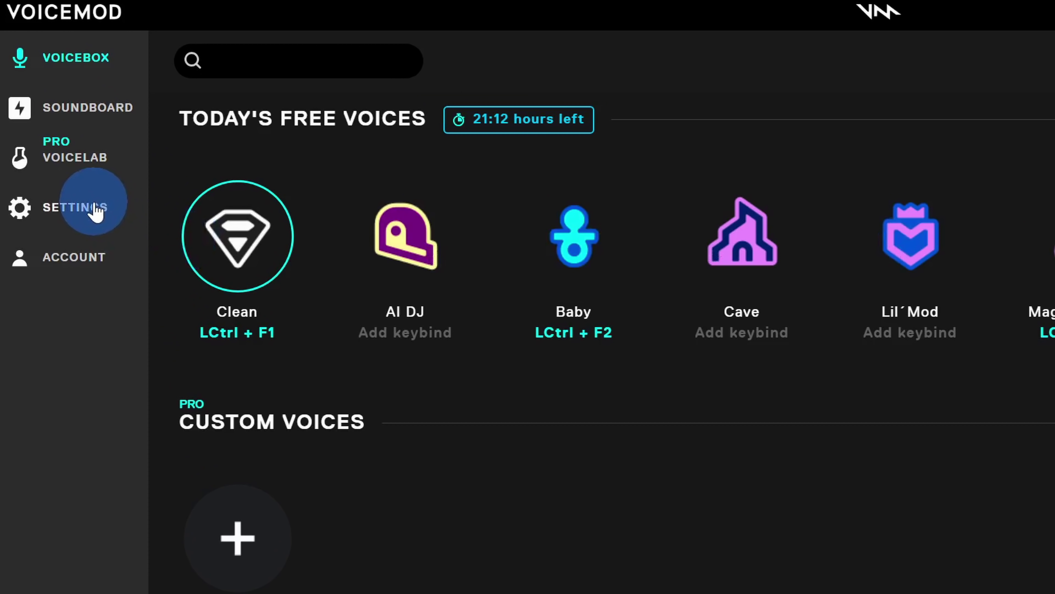
- Examine the input and output devices in Voicemod's audio settings and return to the Voicebox
left_click(95, 210)
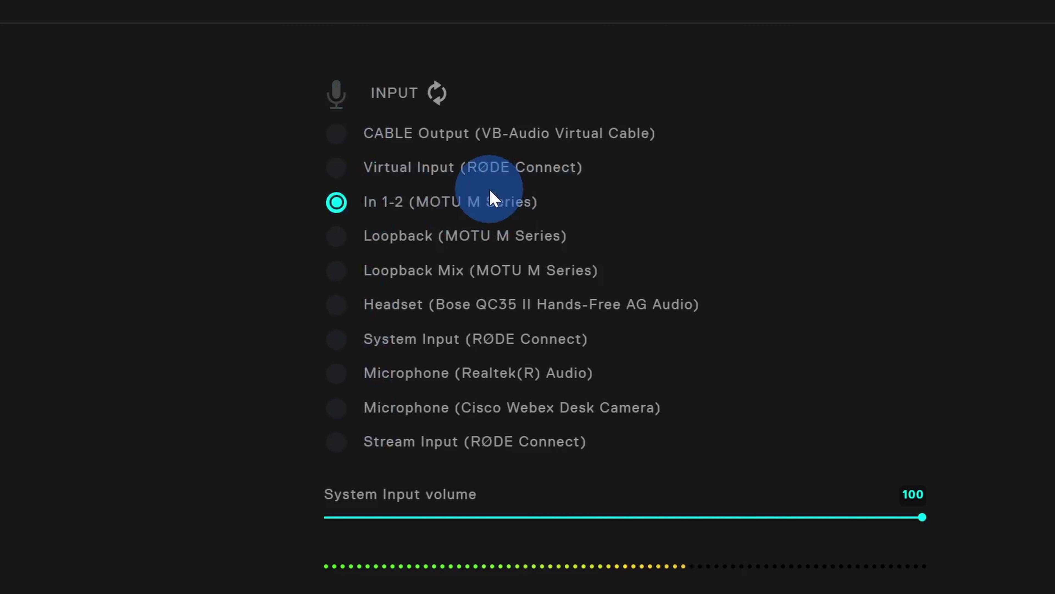
scroll(541, 195, "down", 8)
scroll(366, 426, "down", 2)
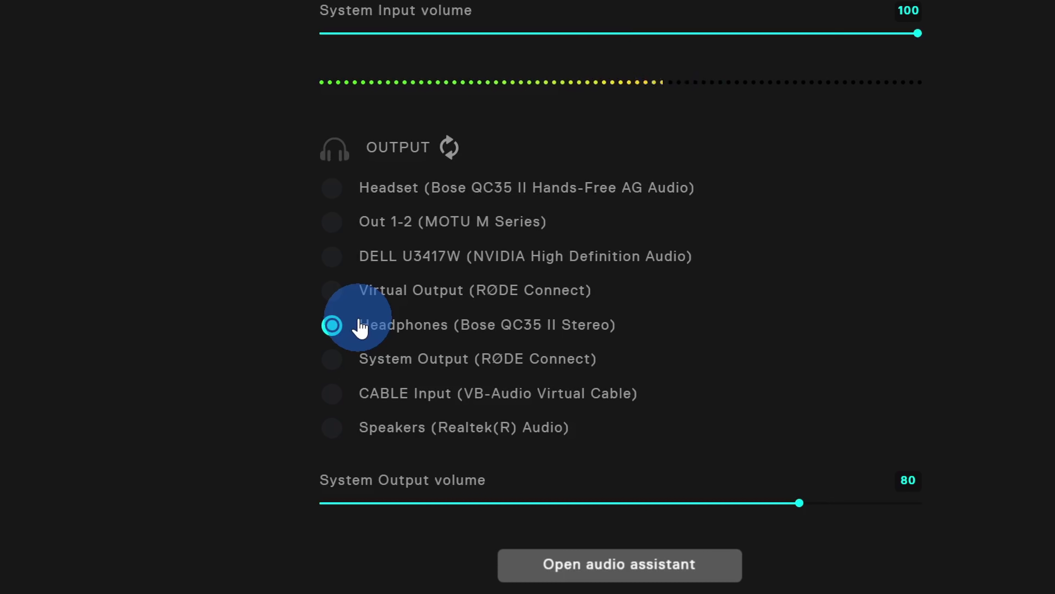
scroll(353, 370, "up", 7)
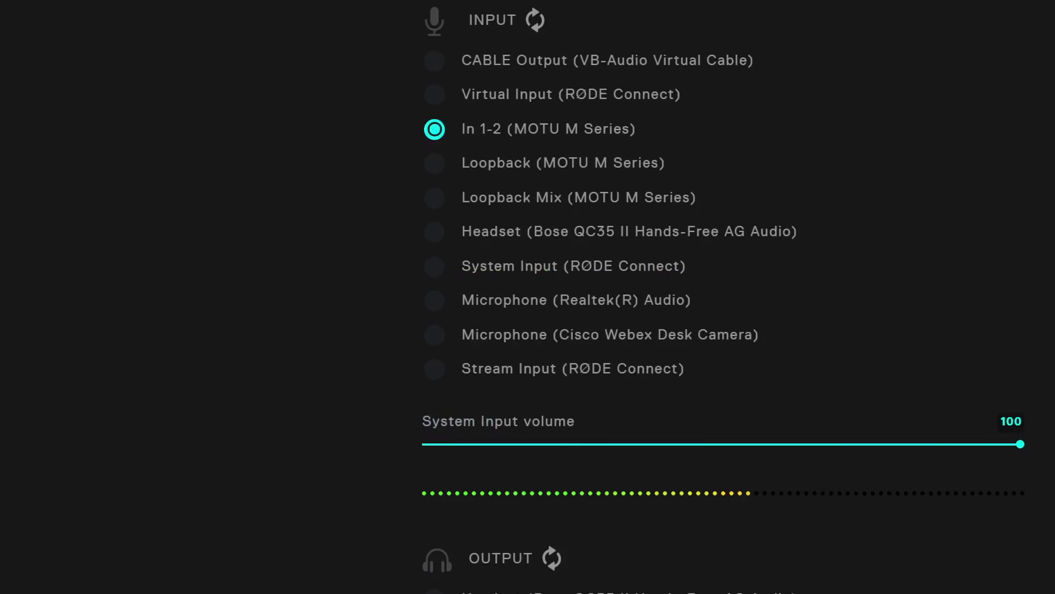
left_click(83, 74)
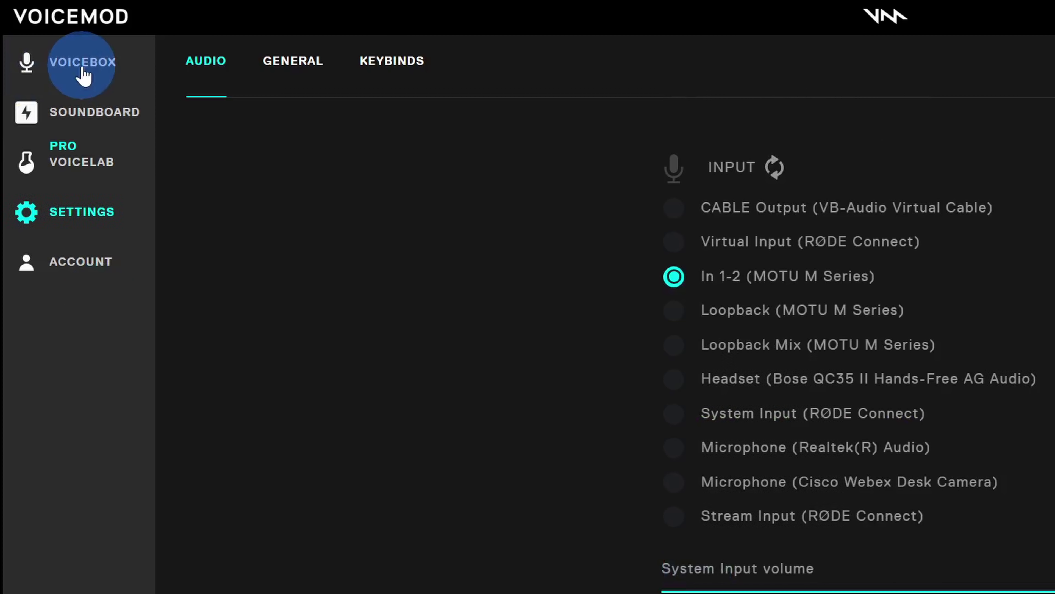
- Try the AI DJ, Baby, Cave, Lil´Mod and Magic Chords free voices, and switch back to Clean
left_click(982, 468)
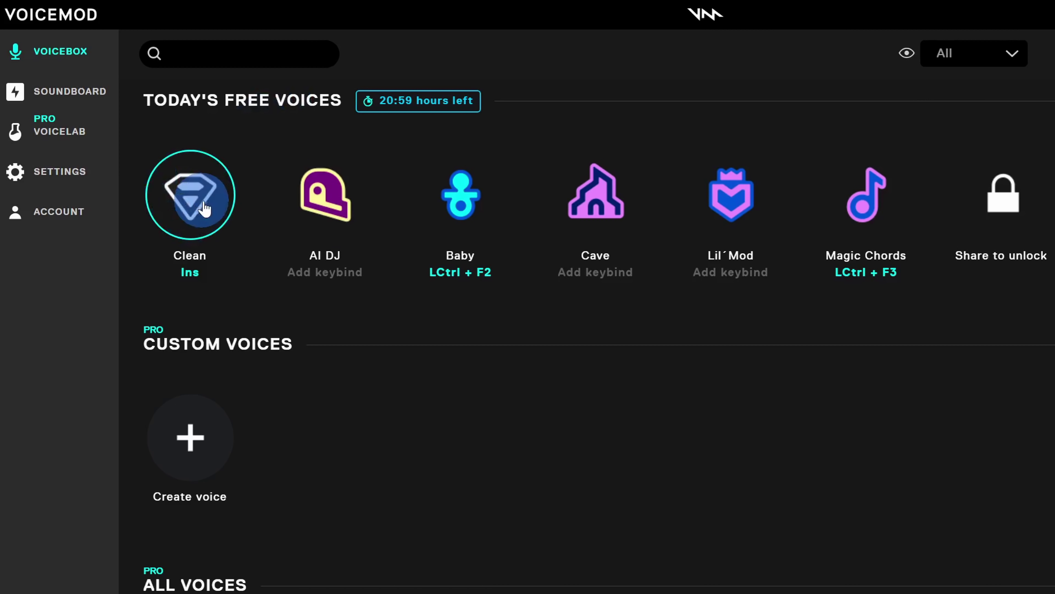
left_click(324, 205)
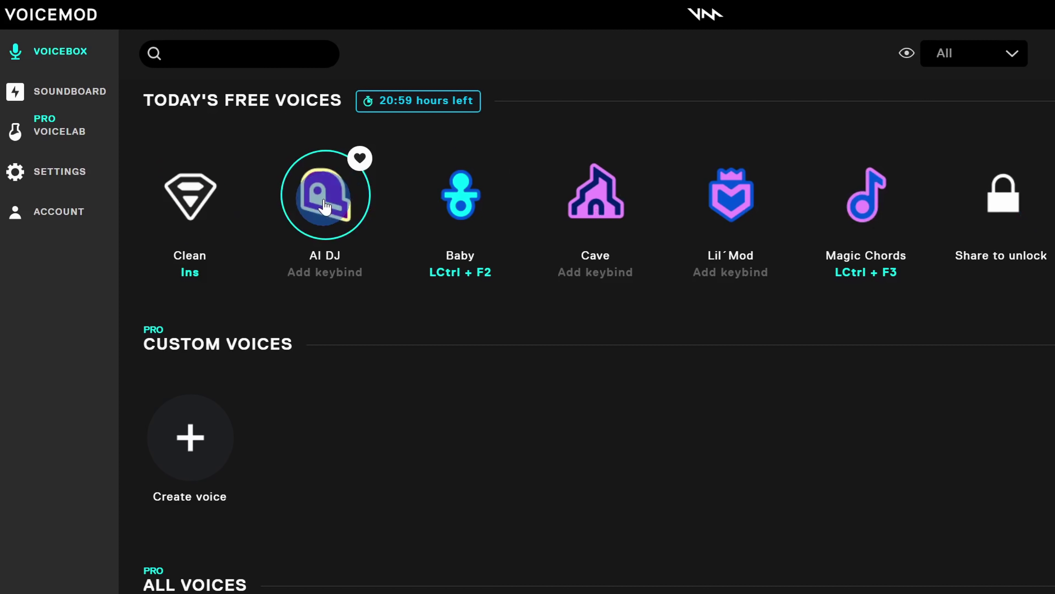
left_click(455, 201)
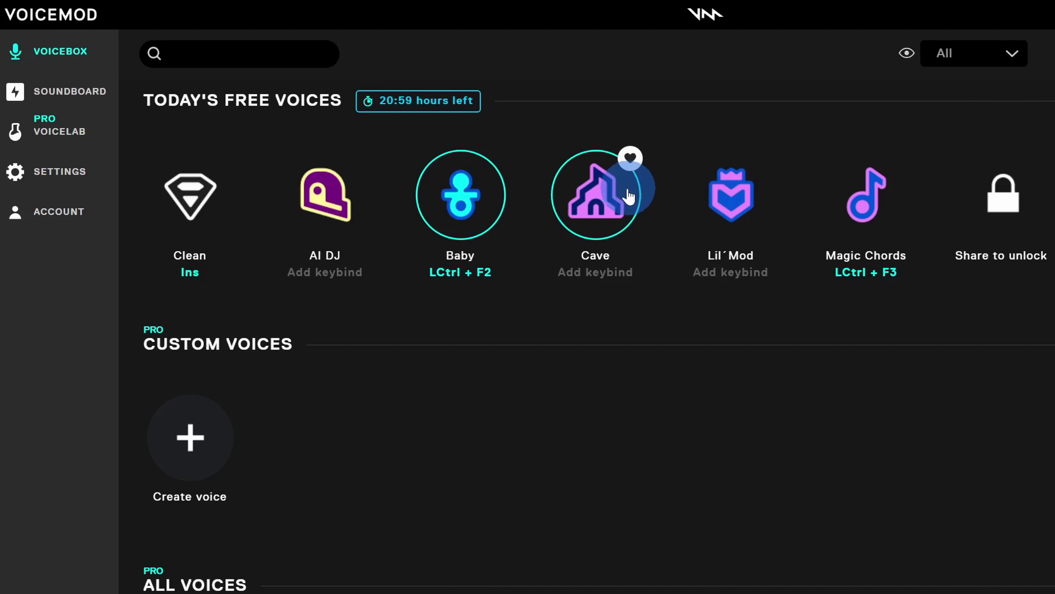
left_click(620, 191)
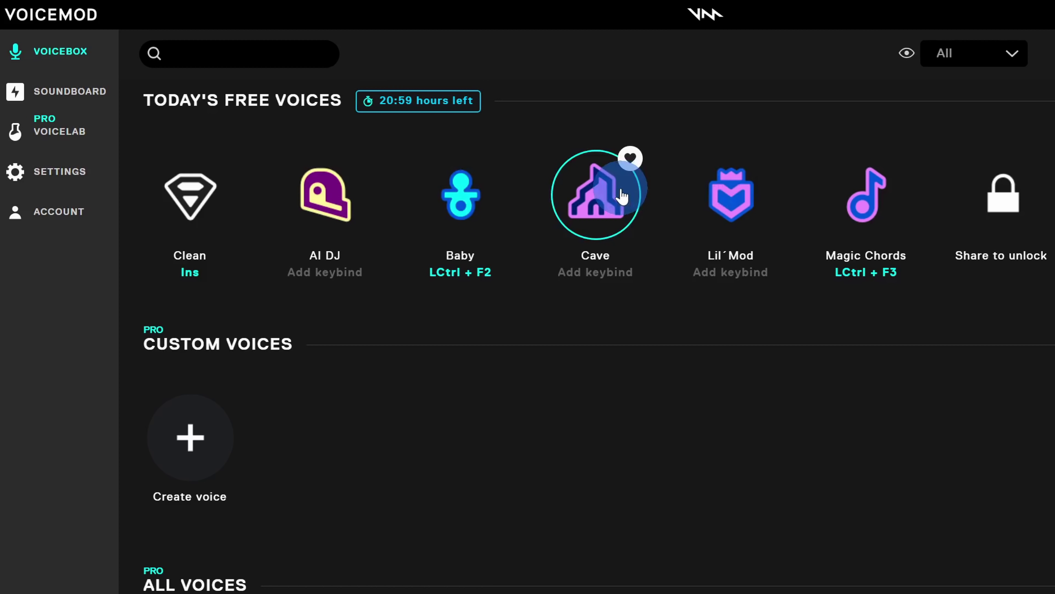
left_click(730, 194)
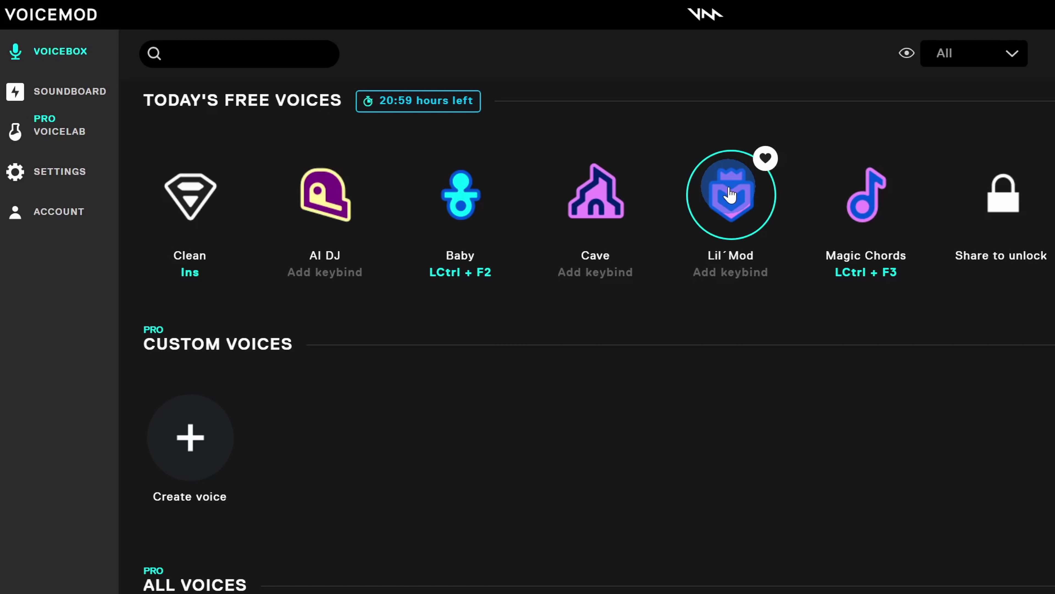
left_click(844, 193)
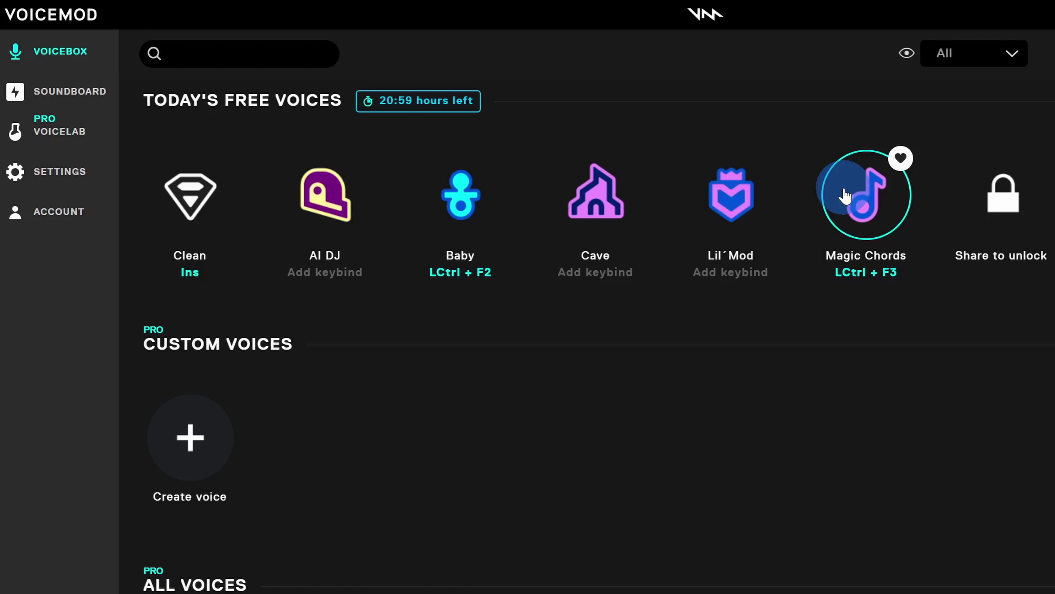
left_click(189, 199)
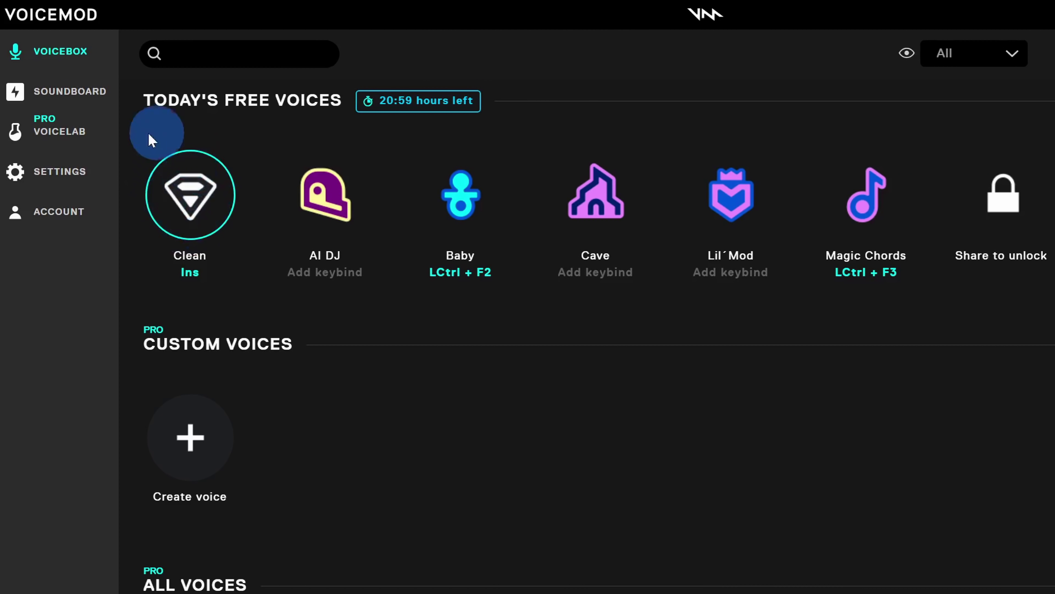
left_click(1005, 200)
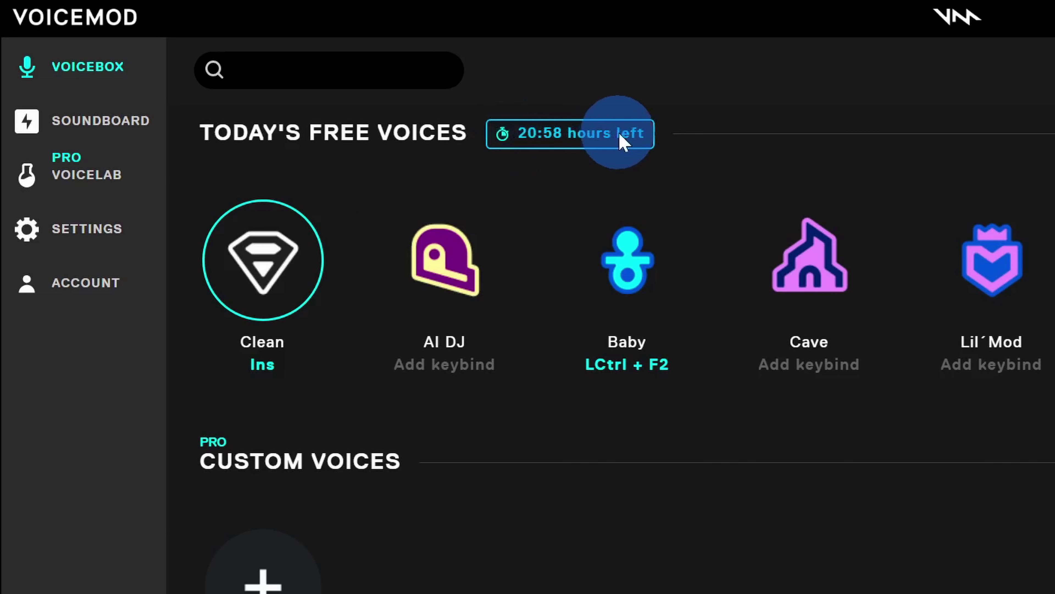
- In the Zoom meeting, choose Microphone (Voicemod Virtual Audio Device (WDM)) as the microphone
mouse_move(446, 292)
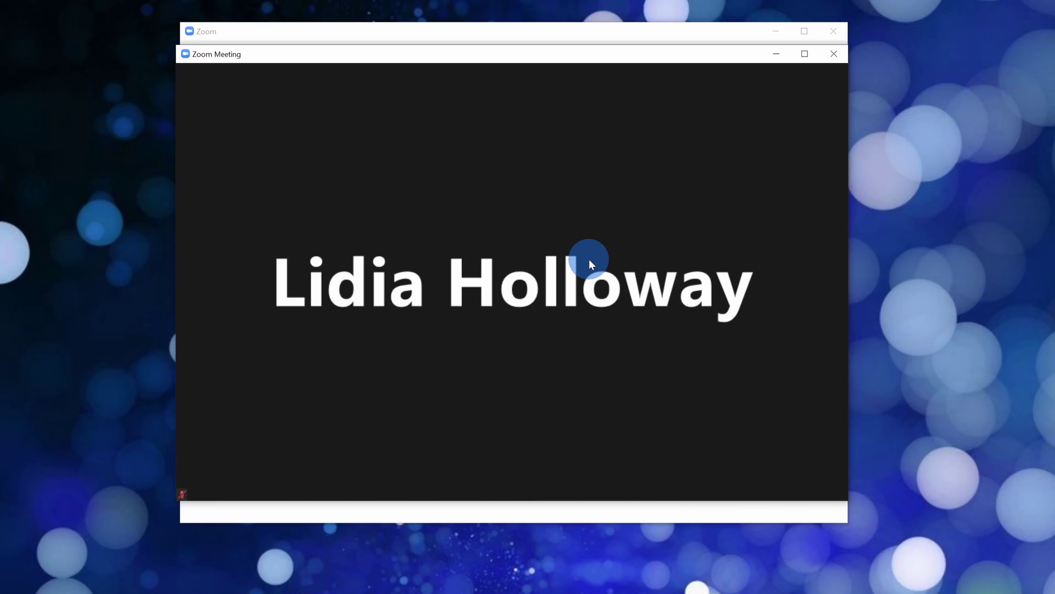
mouse_move(564, 199)
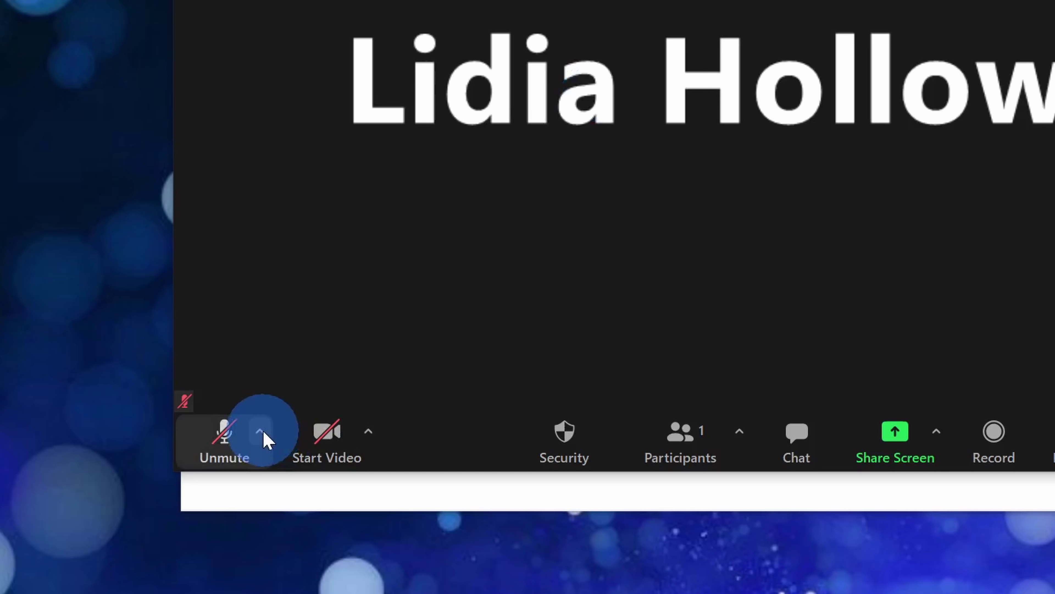
left_click(260, 433)
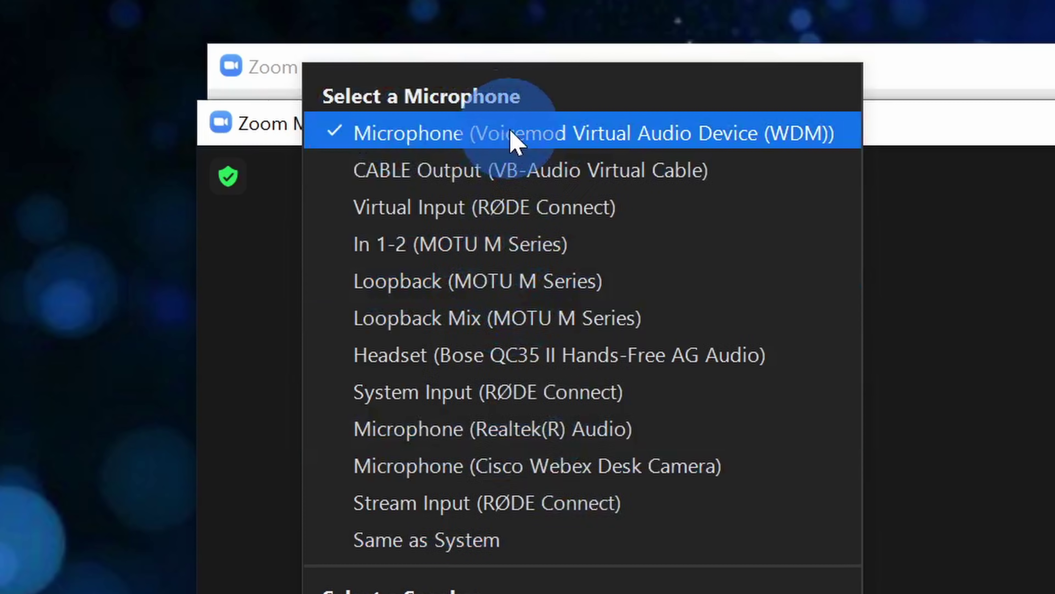
left_click(741, 133)
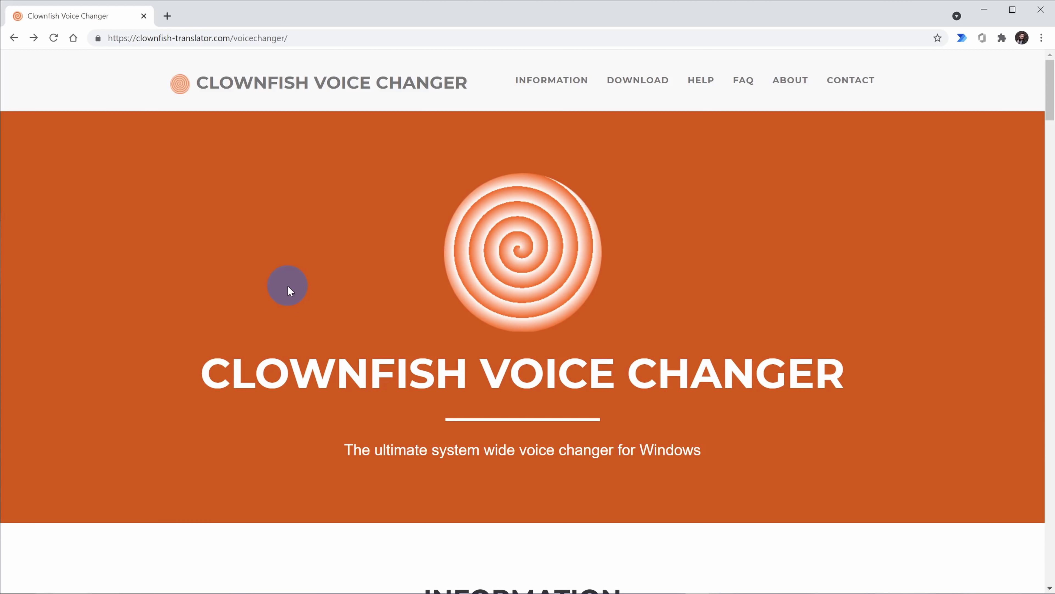
- Download the 64bit (64bit VST) version of Clownfish Voice Changer from its website in the browser
left_click(642, 87)
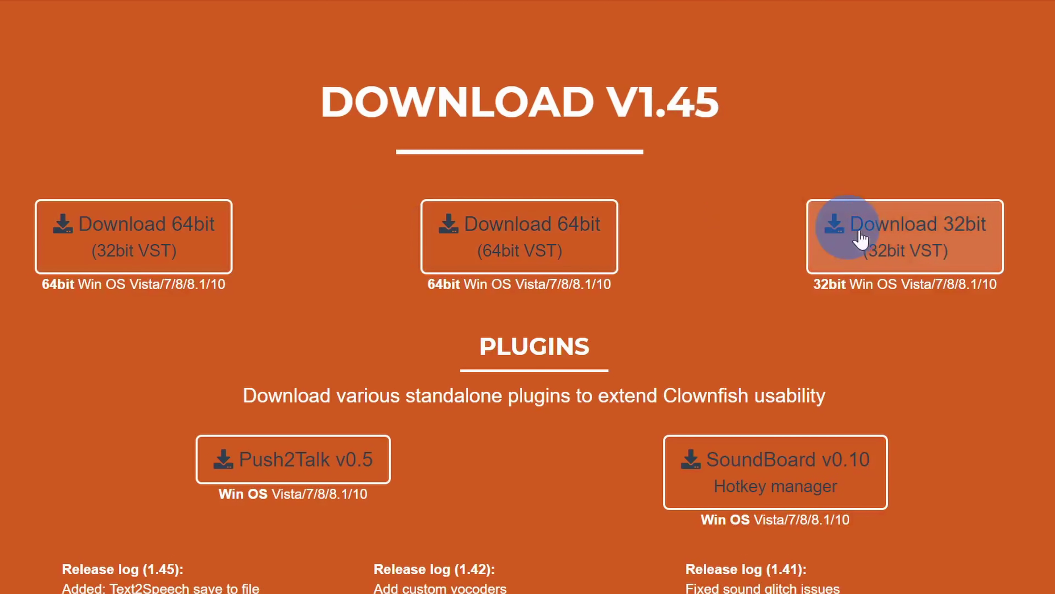
left_click(537, 226)
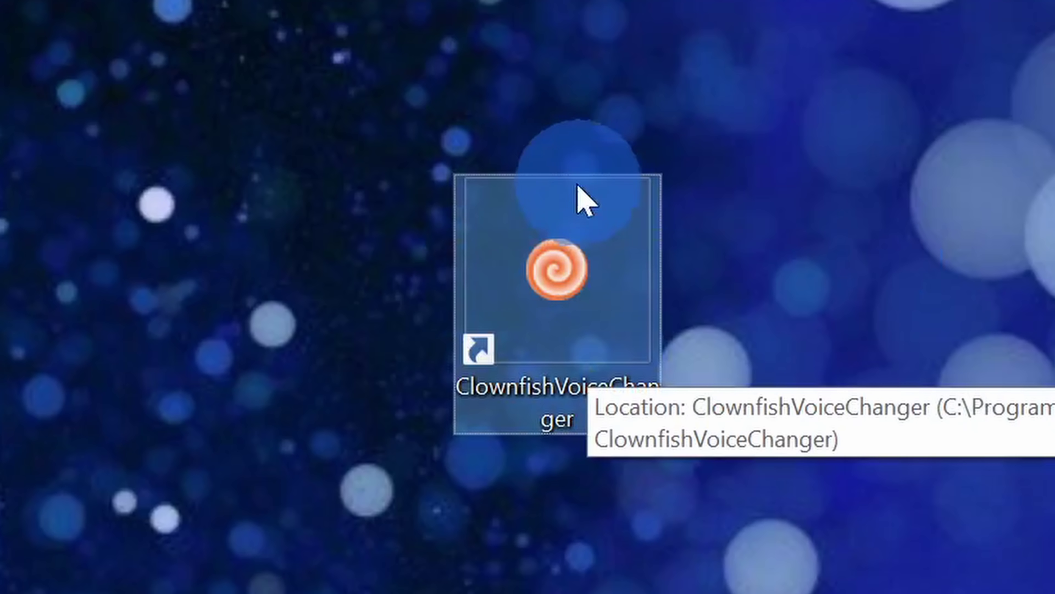
- Launch Clownfish Voice Changer and examine the microphones listed in its System Integration setup, then close the setup
double_click(577, 275)
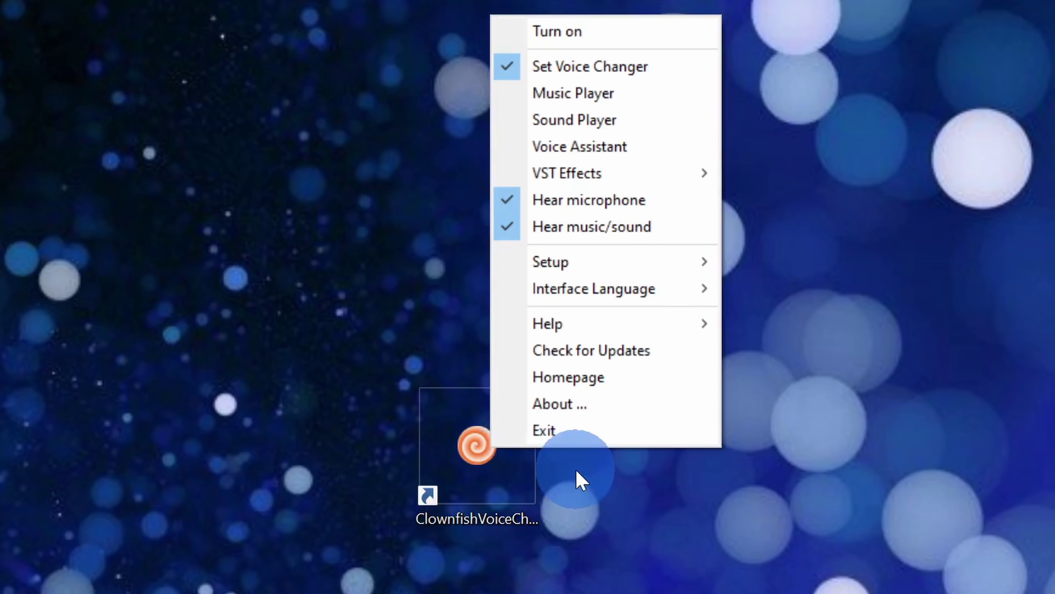
mouse_move(631, 269)
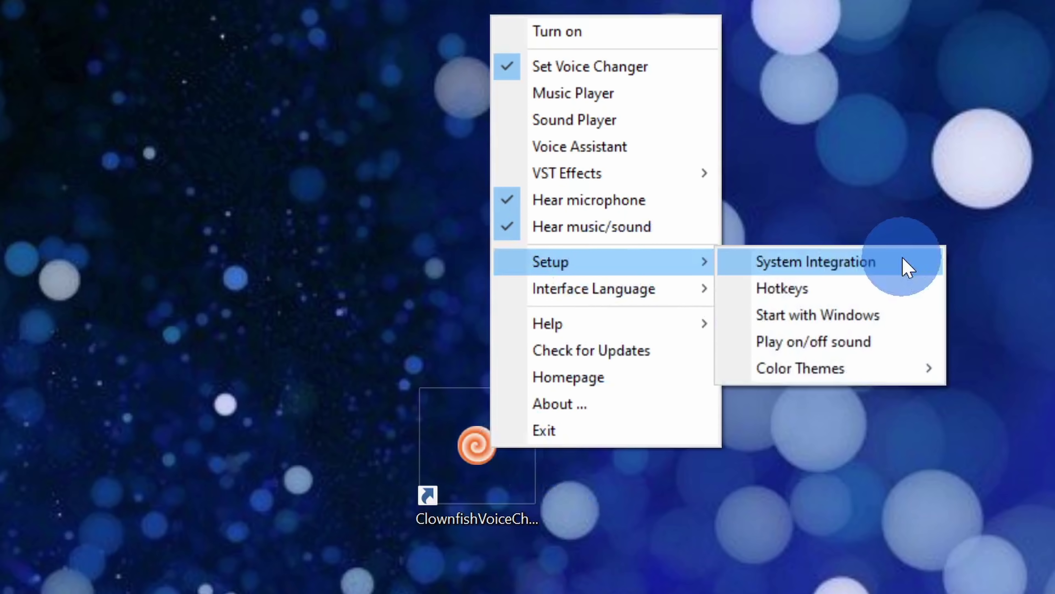
left_click(907, 266)
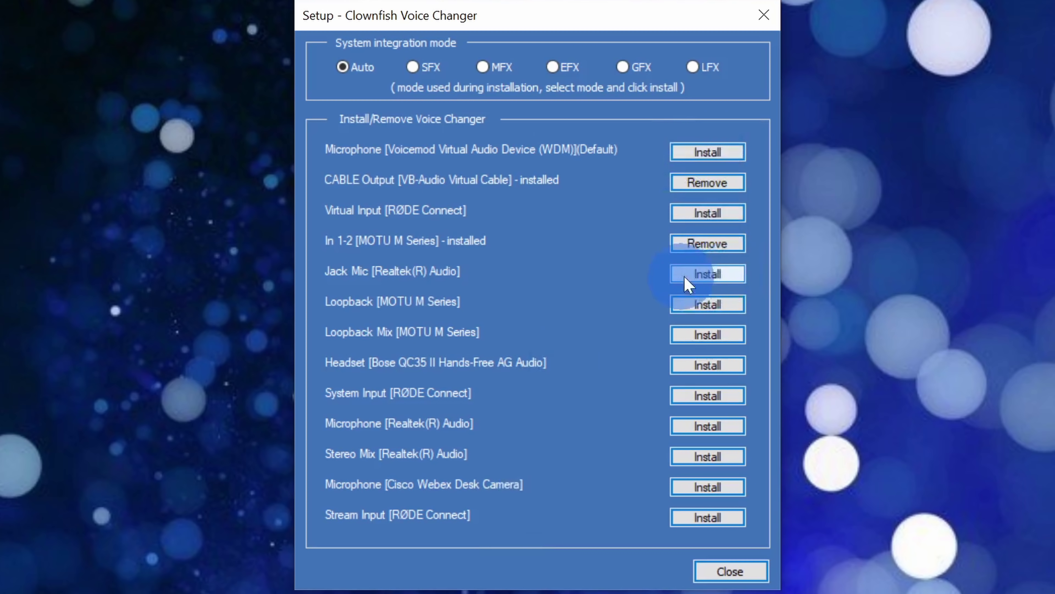
left_click(754, 573)
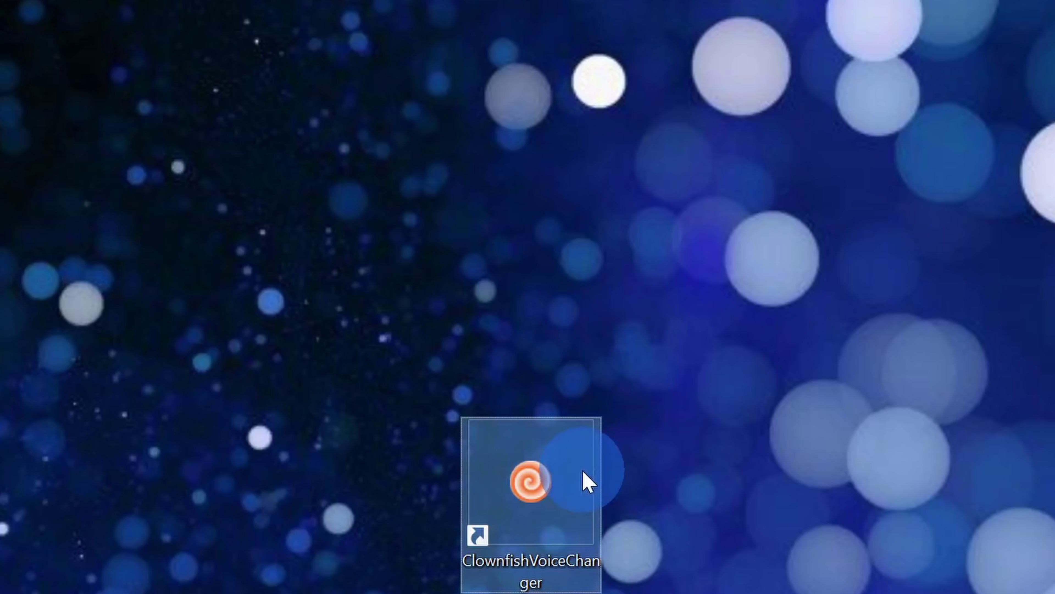
- Turn on Clownfish Voice Changer and open its Set Voice Changer window
double_click(585, 480)
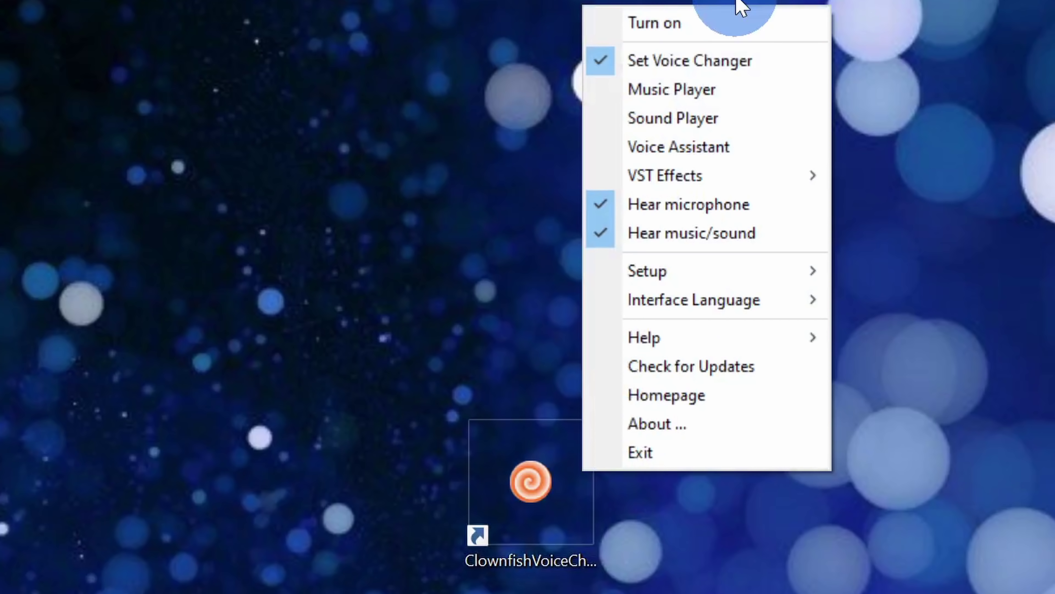
left_click(738, 35)
double_click(546, 490)
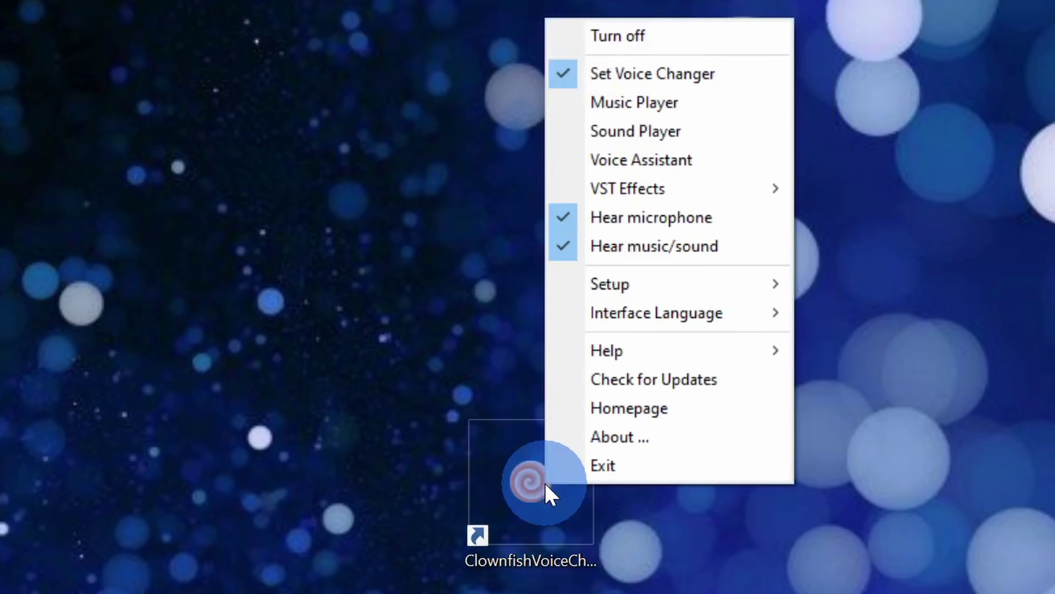
left_click(679, 77)
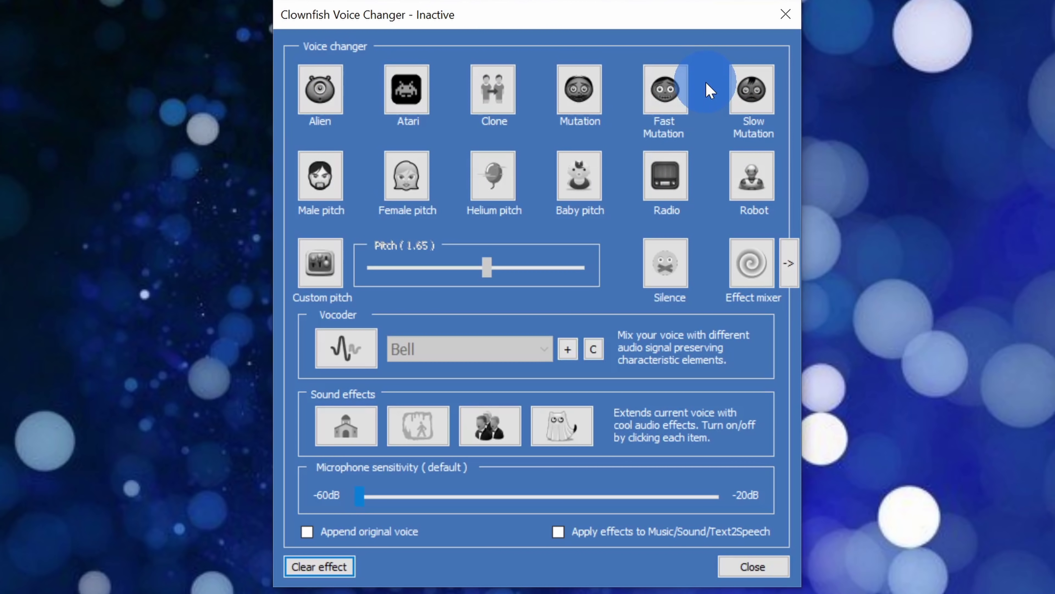
- Try the Male pitch, Helium pitch and Baby pitch voice effects
left_click(318, 189)
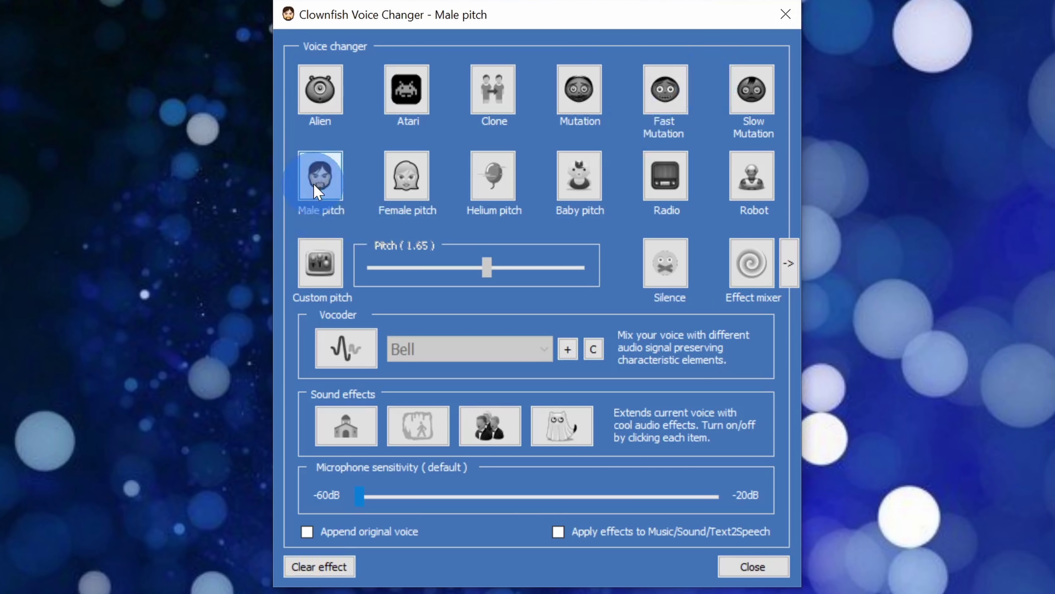
left_click(495, 173)
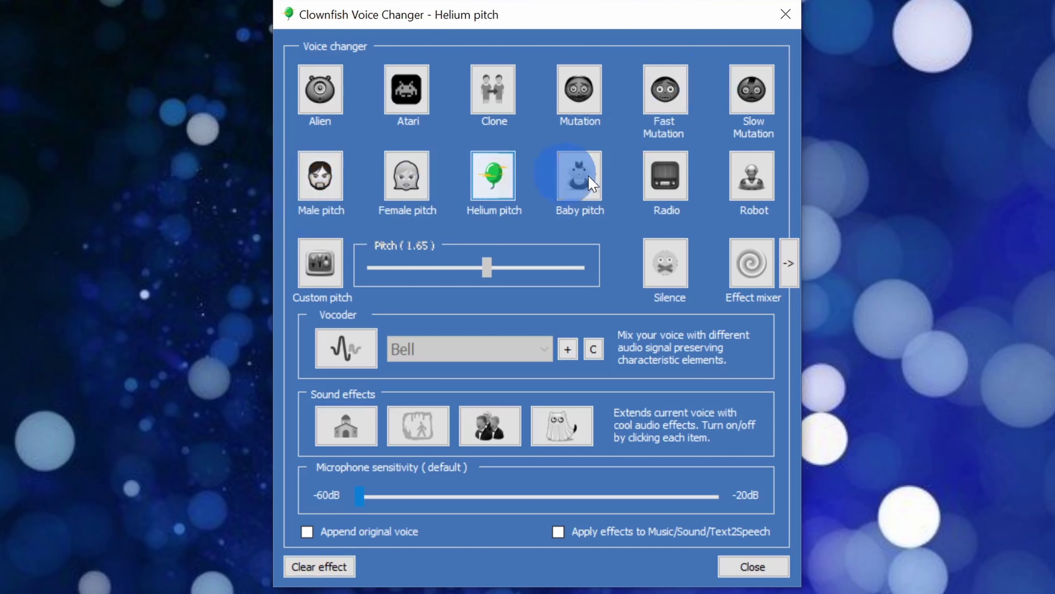
left_click(599, 183)
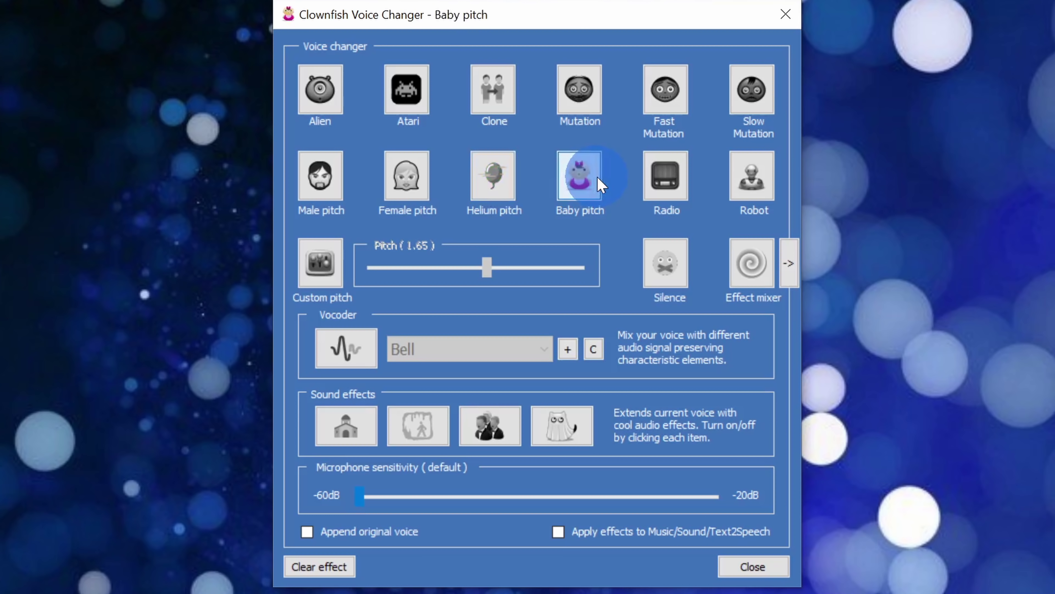
- Apply the Custom pitch effect and set its pitch to 0.15
left_click(341, 265)
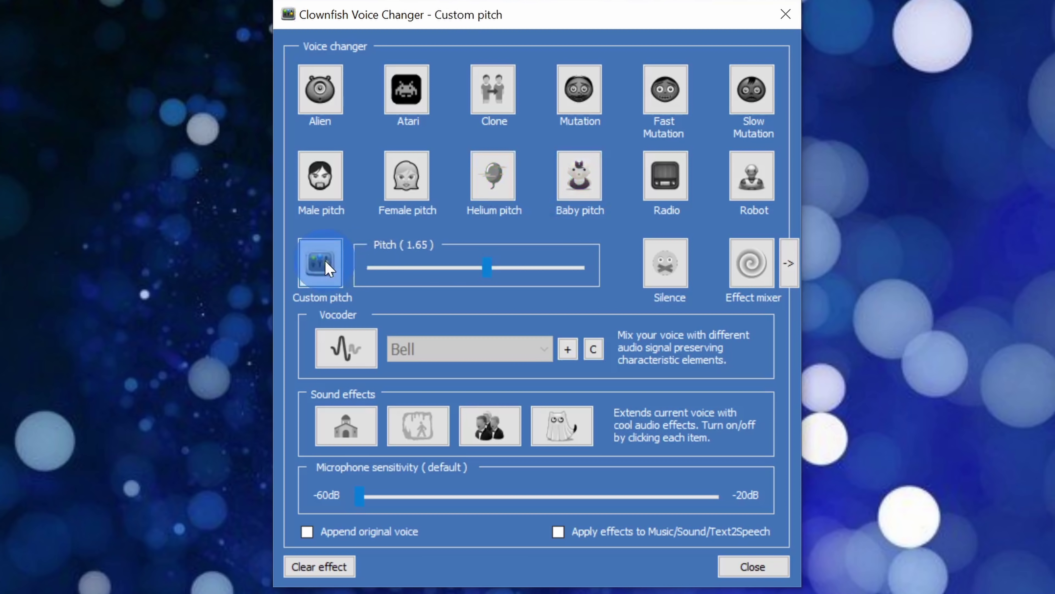
mouse_move(493, 275)
left_mouse_down()
mouse_move(501, 266)
mouse_move(438, 263)
mouse_move(479, 267)
left_mouse_up()
- Open the Effect mixer / Chainer and examine the effects available for its first slot
left_click(775, 258)
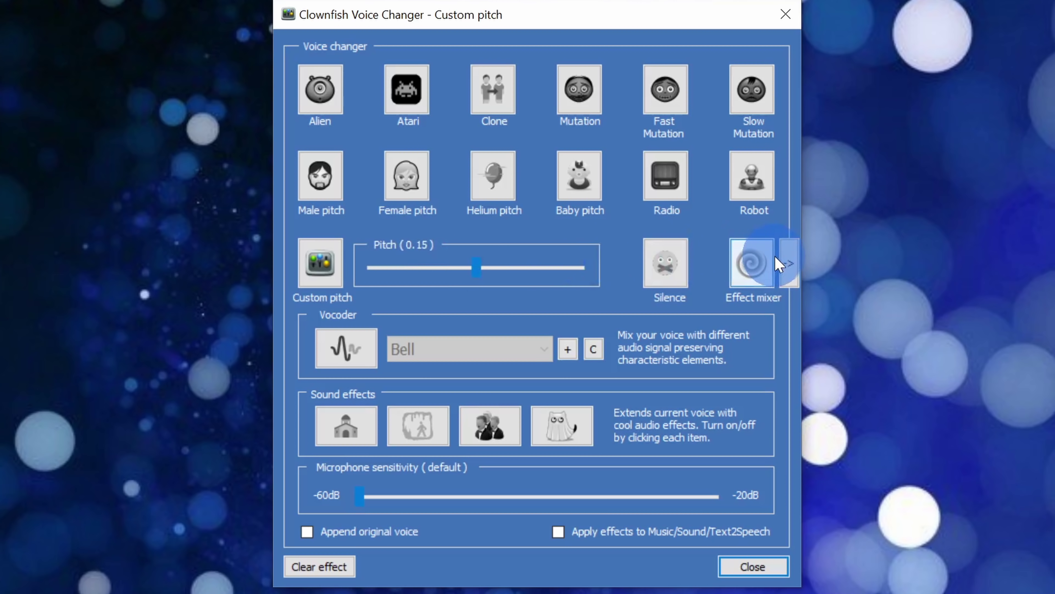
left_click(789, 263)
left_click(893, 239)
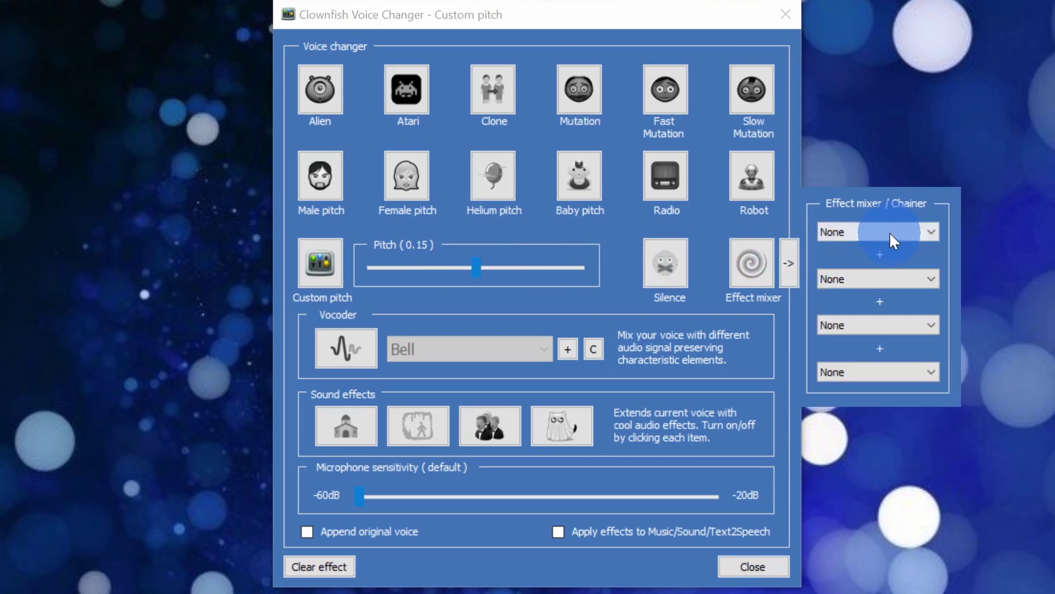
left_click(897, 237)
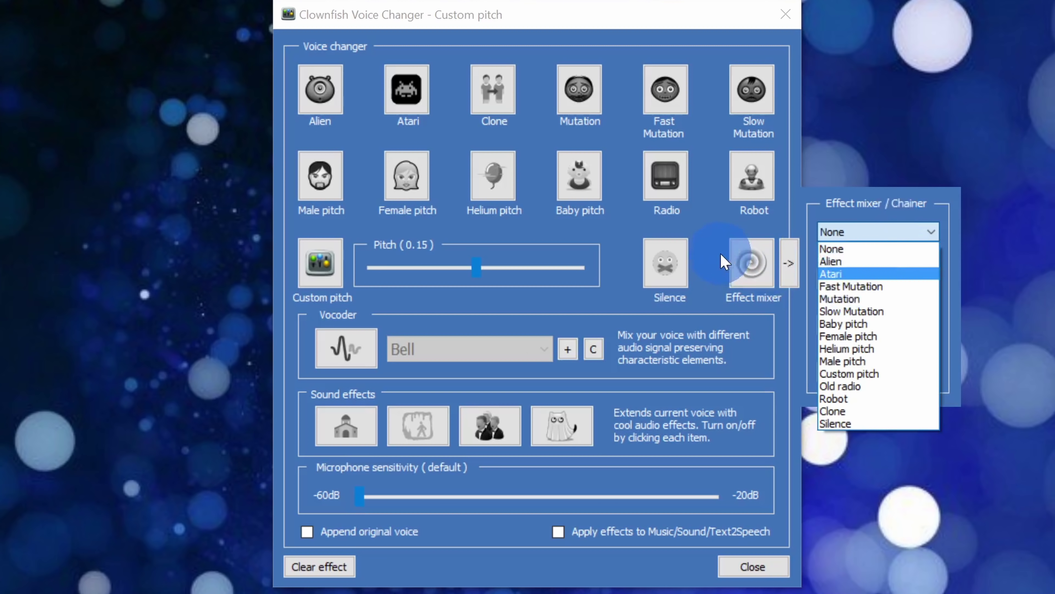
left_click(706, 254)
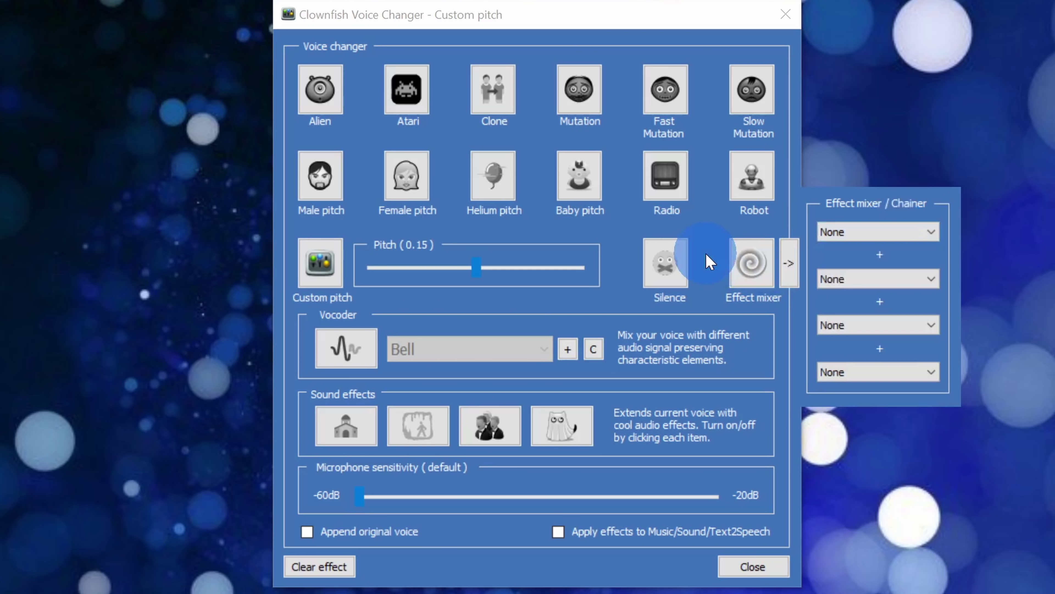
left_click(464, 301)
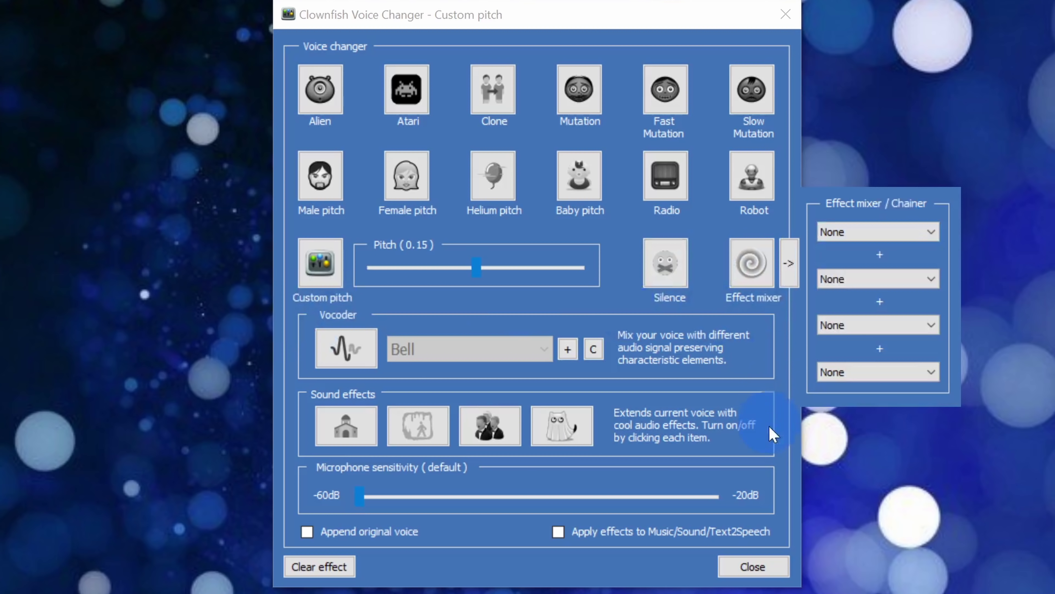
left_click(330, 423)
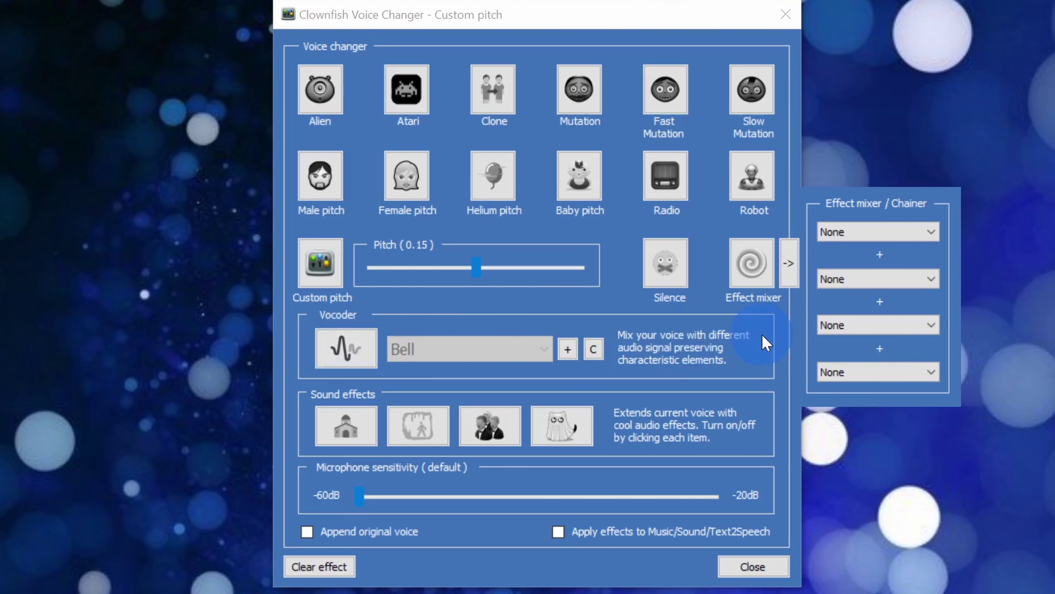
- Clear the active voice effect and open the Clownfish Sound Player
left_click(329, 568)
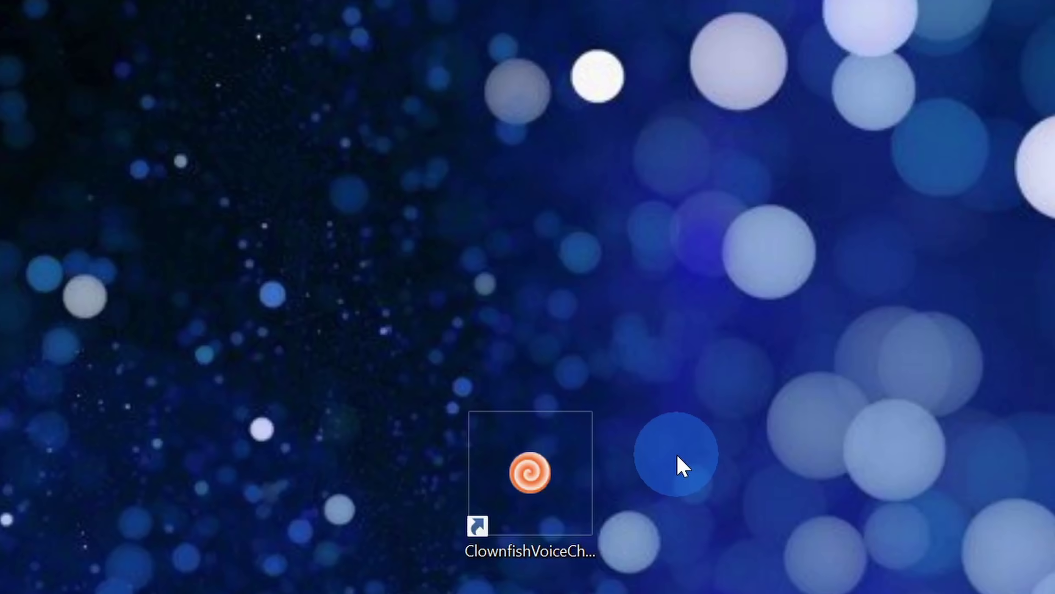
right_click(590, 471)
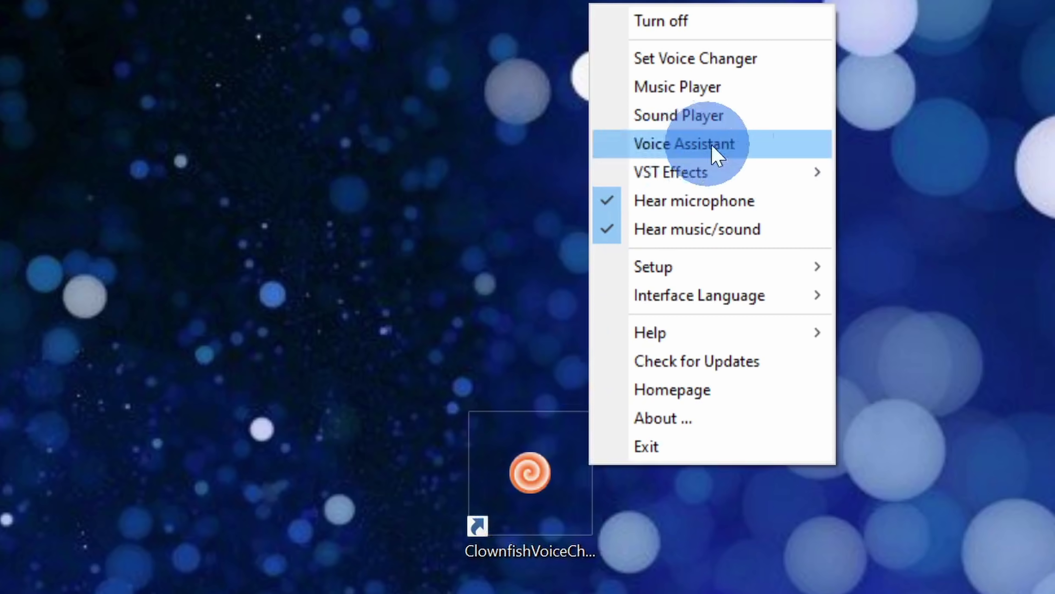
left_click(748, 121)
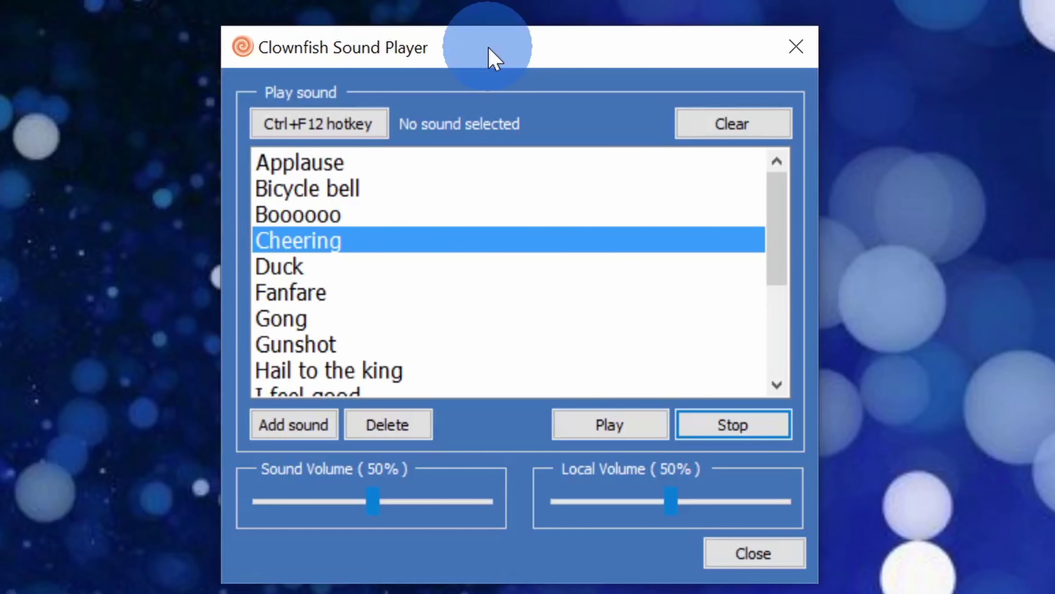
- Browse the available sounds, play the Cheering sound and stop its playback
left_click_drag(778, 198, 780, 108)
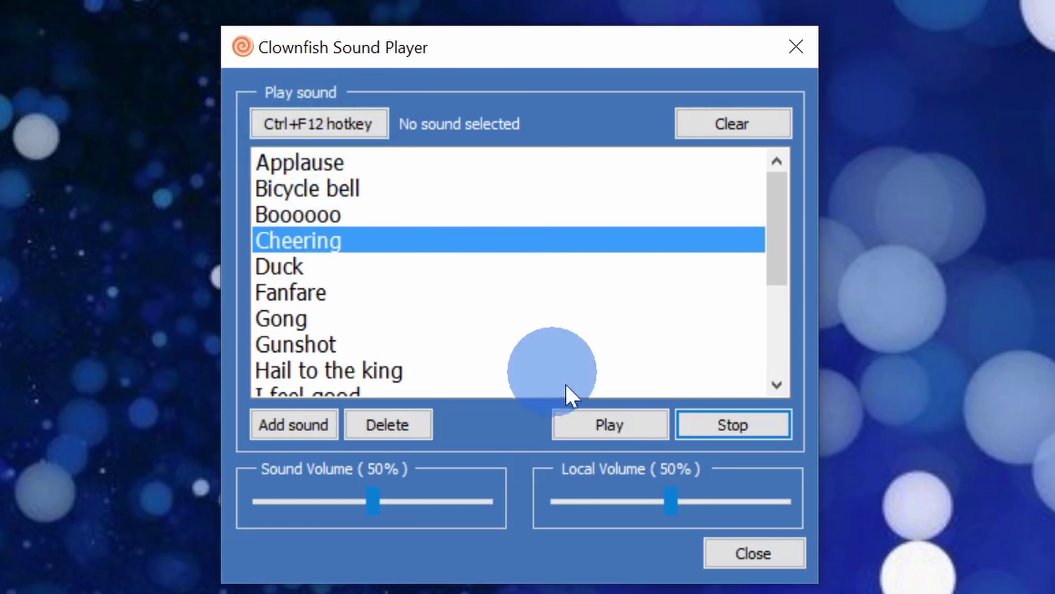
left_click(622, 420)
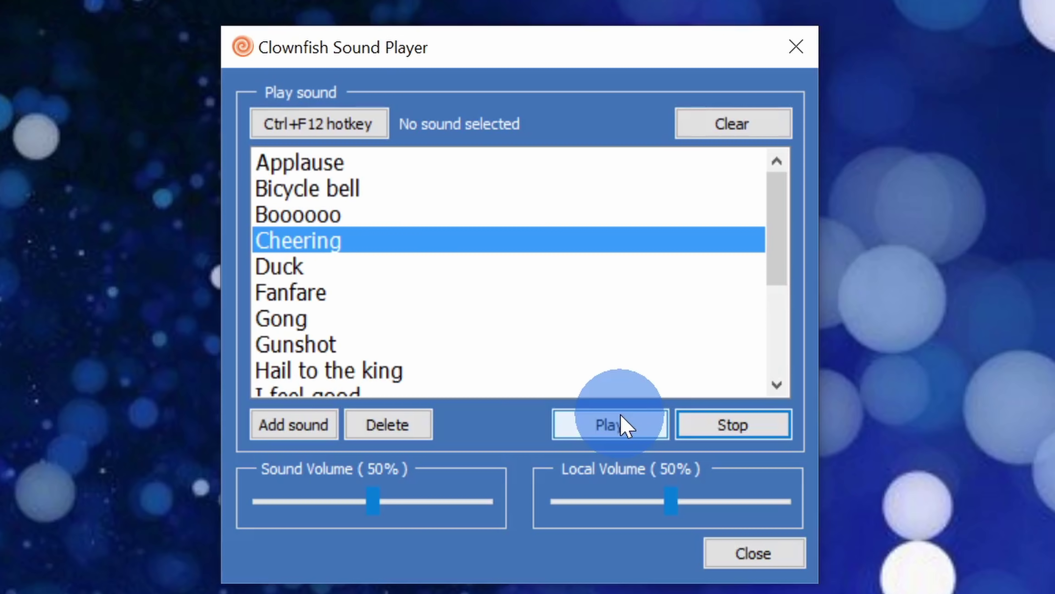
left_click(621, 420)
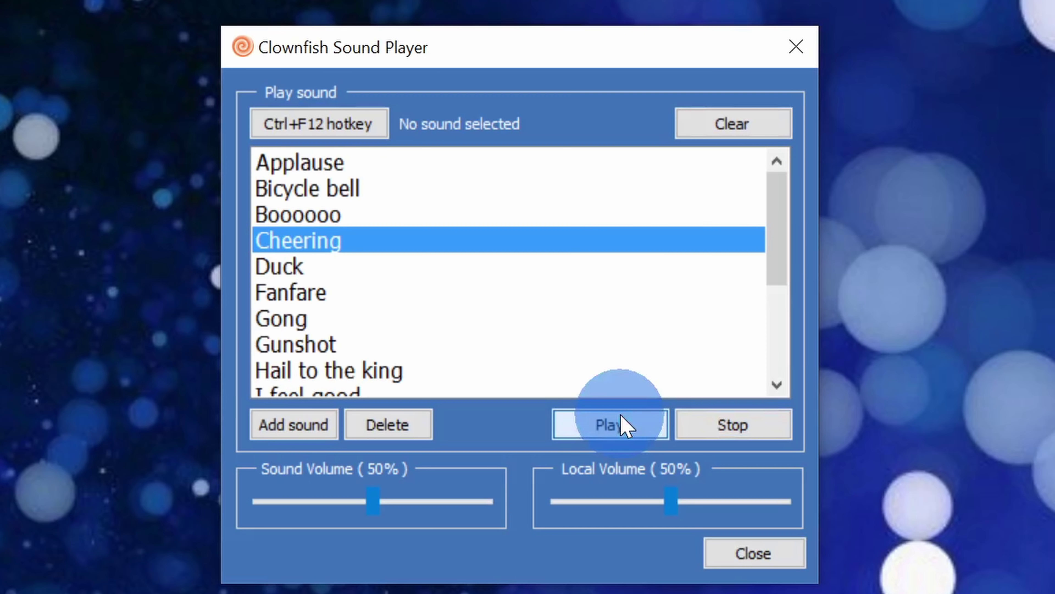
left_click(742, 423)
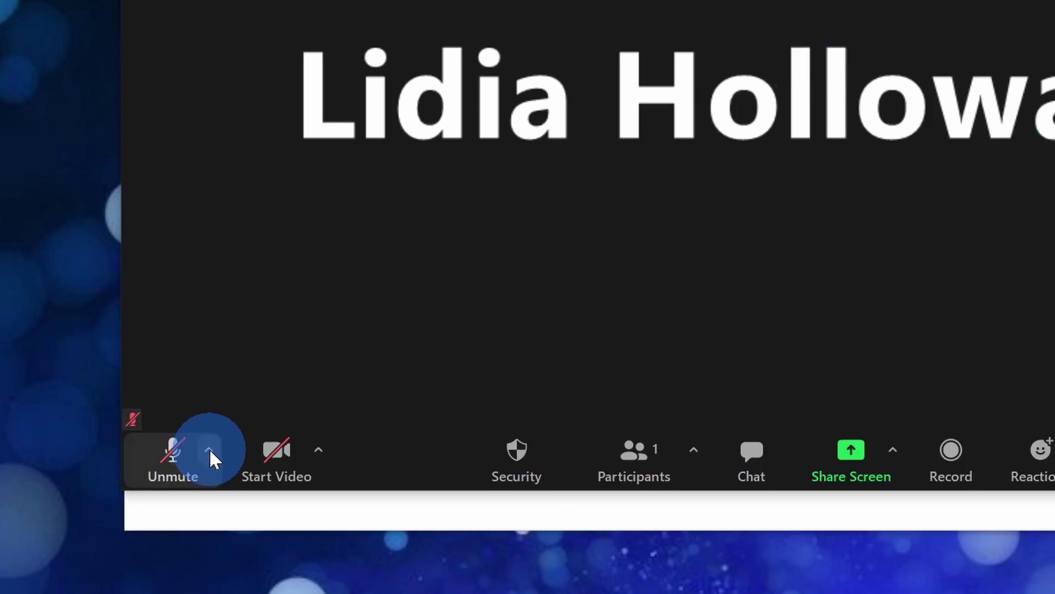
- Switch to the Zoom meeting and select In 1-2 (MOTU M Series) as its microphone
left_click(209, 450)
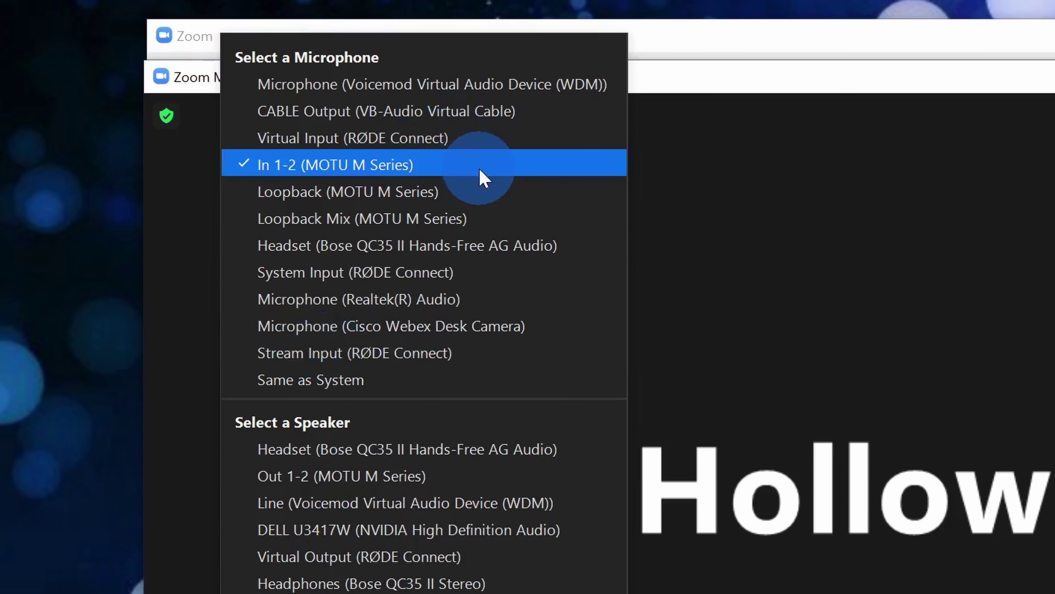
left_click(481, 171)
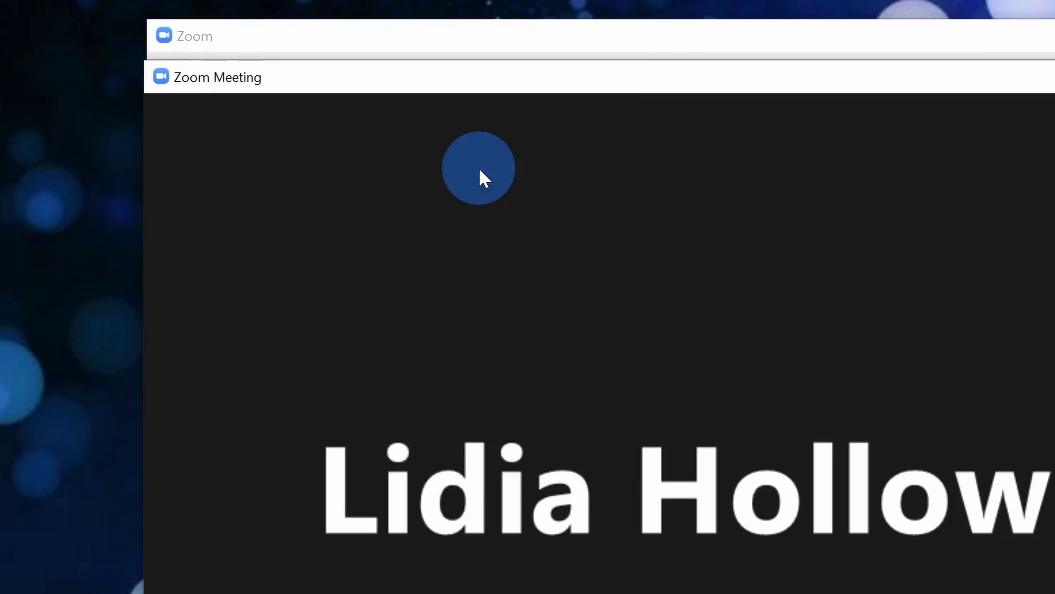